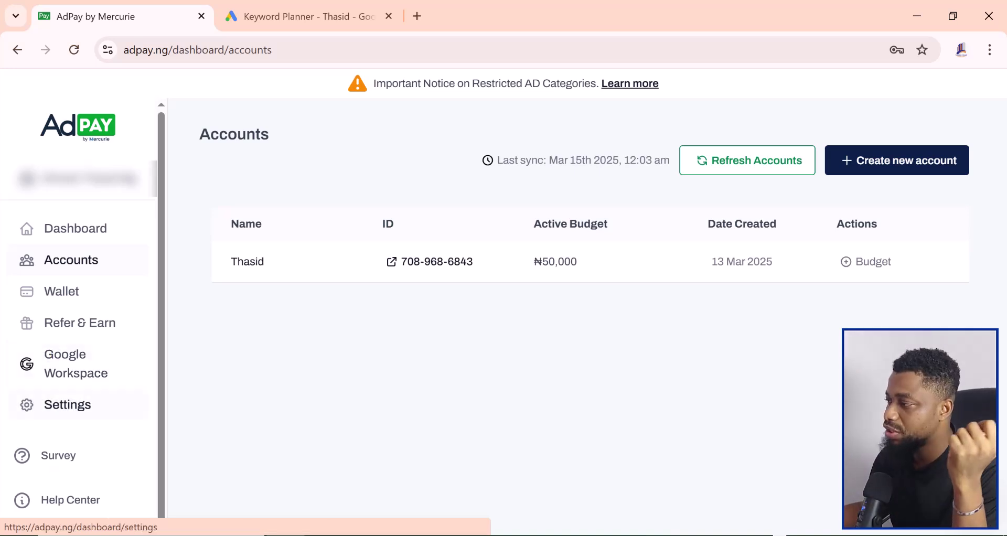
Open the Thasid ad account in Google Ads from the AdPay accounts list.
left_click(85, 141)
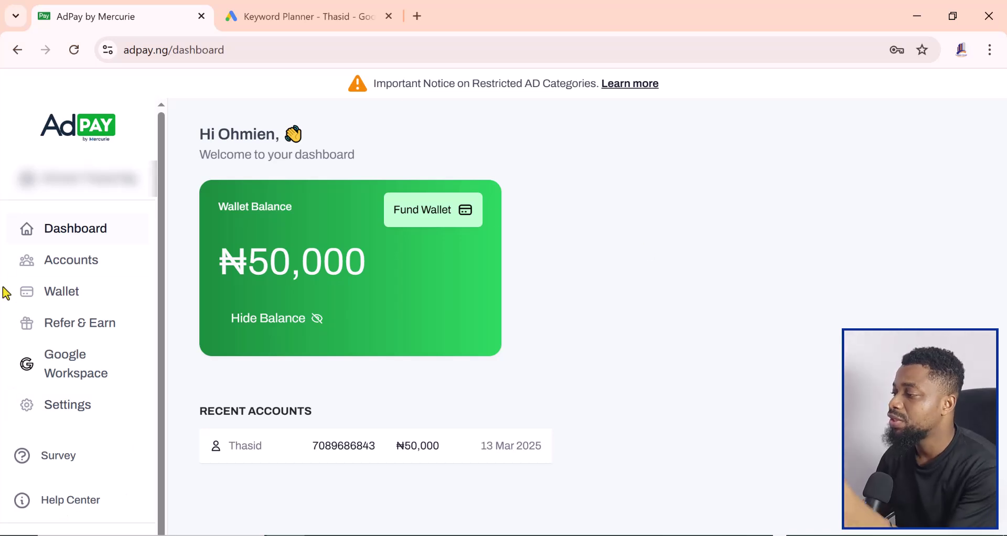
left_click(70, 262)
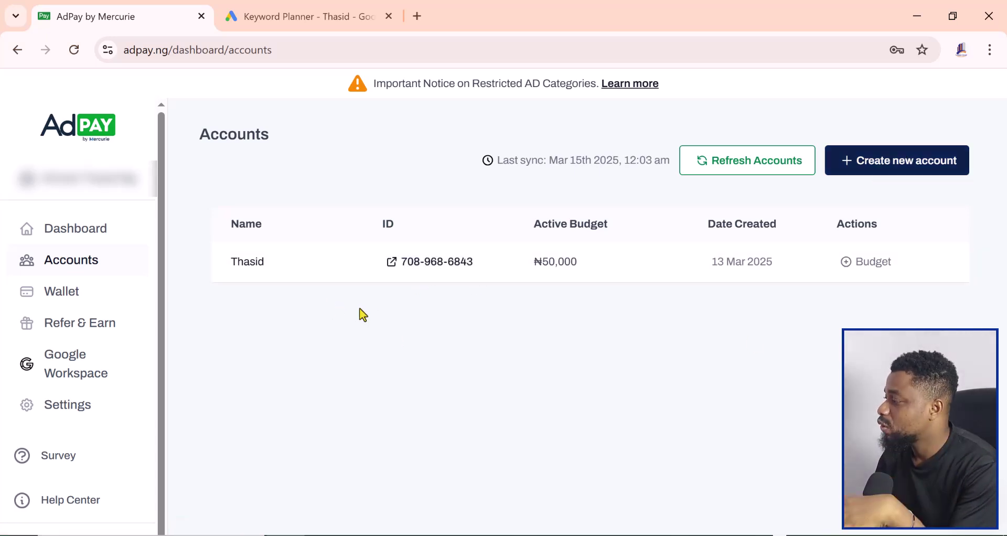
left_click(431, 270)
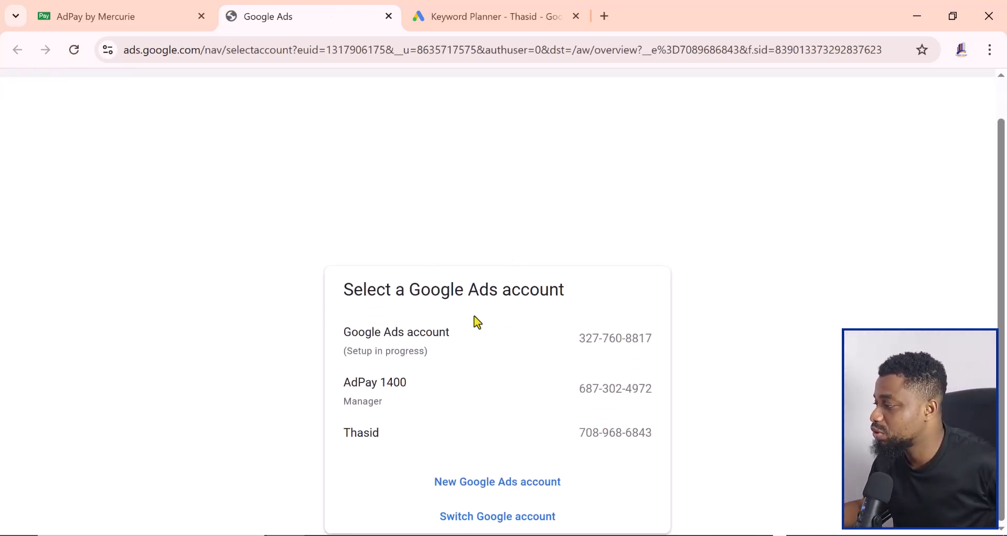
left_click(395, 438)
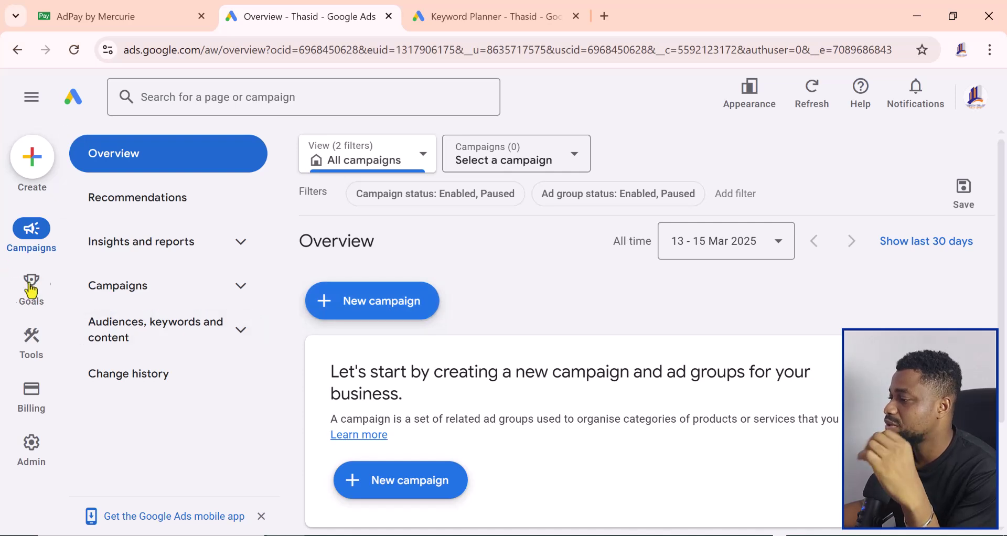
Examine the account's goals options and the planning and shared library tools.
mouse_move(27, 290)
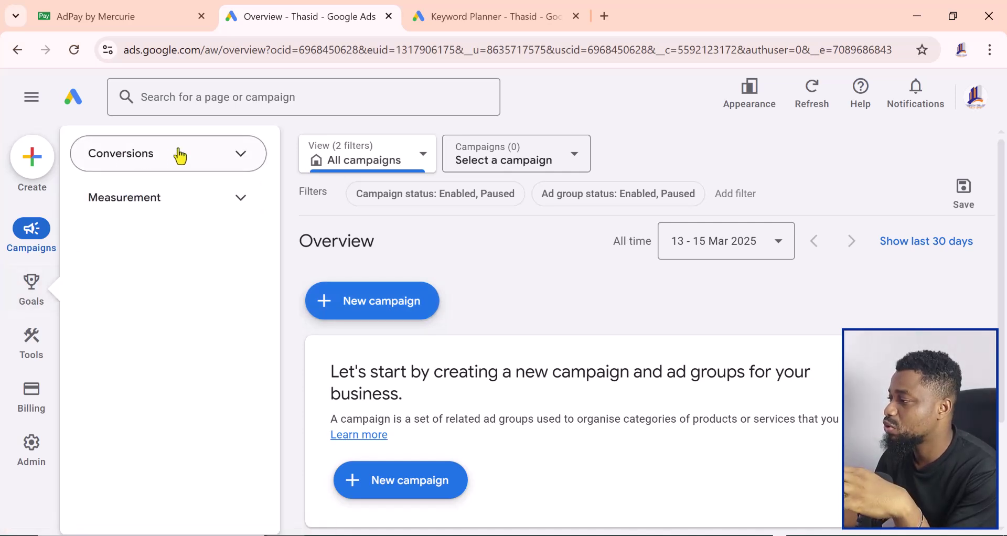
mouse_move(25, 345)
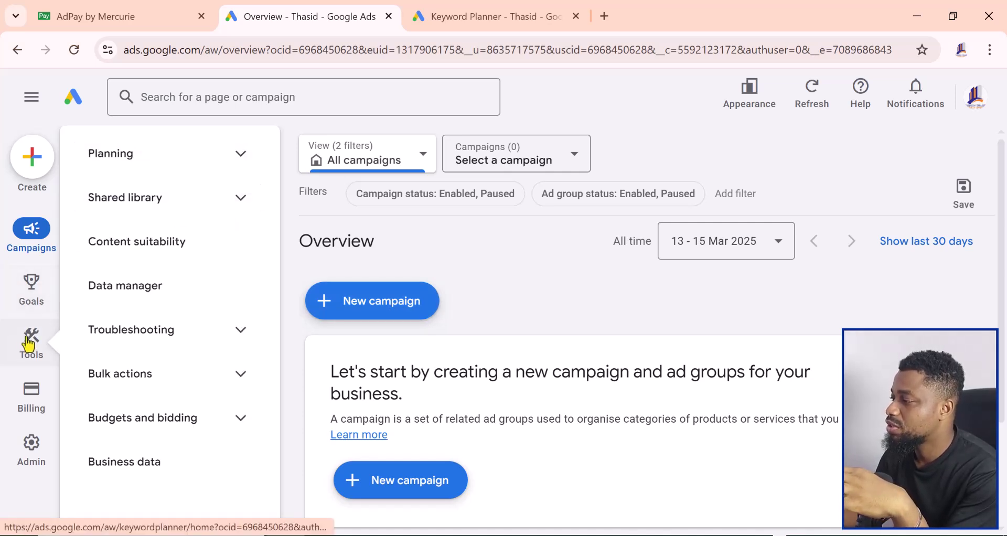
left_click(238, 157)
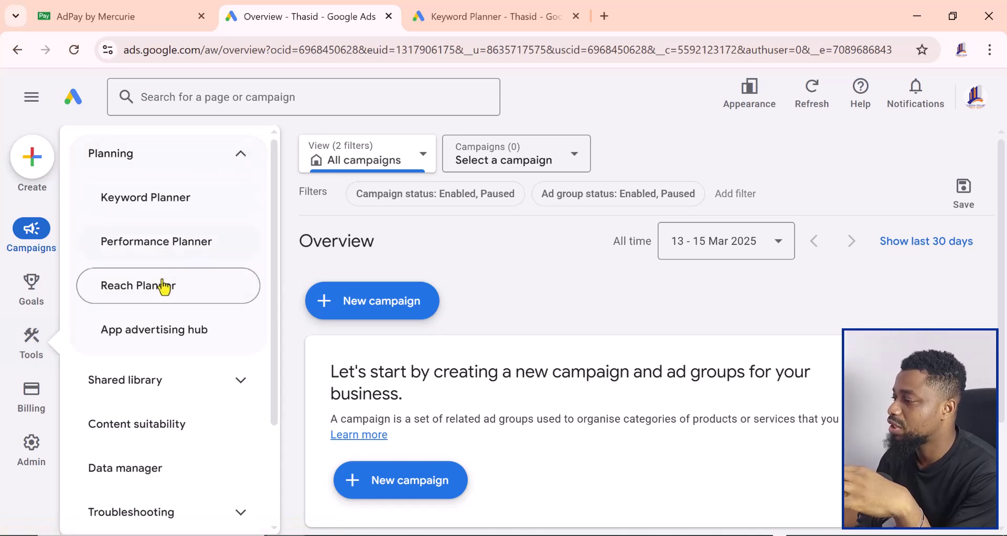
scroll(151, 343, "down", 2)
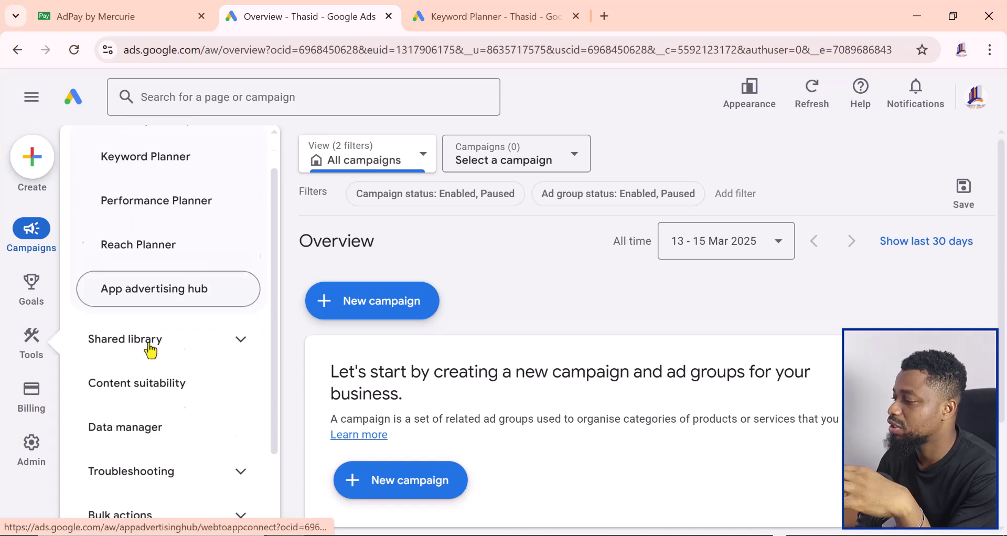
left_click(216, 314)
scroll(216, 319, "down", 4)
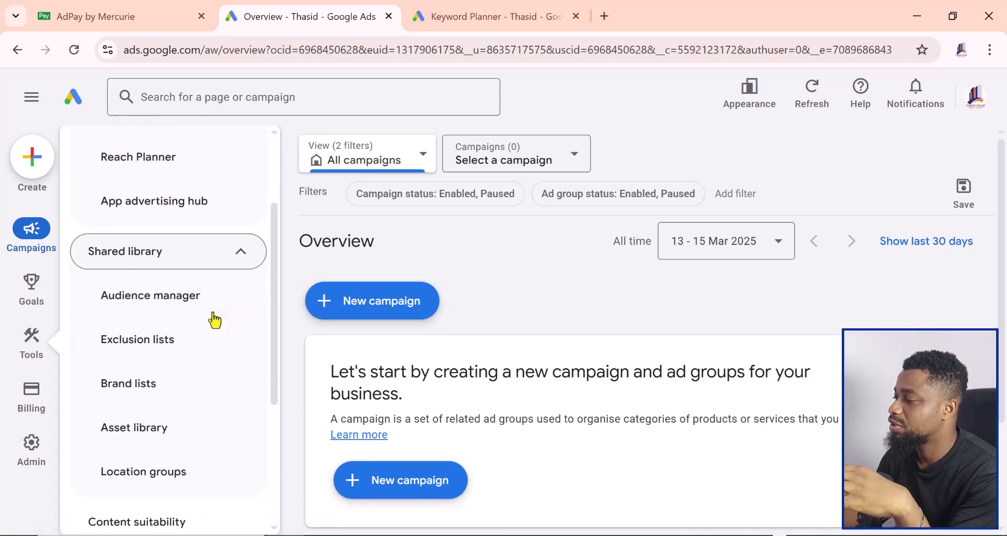
scroll(181, 293, "down", 3)
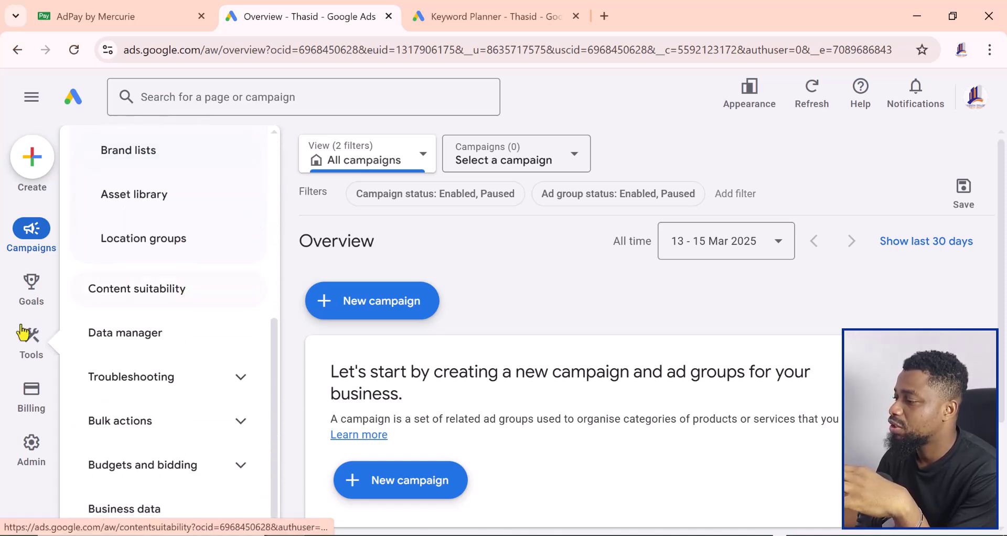
left_click(22, 299)
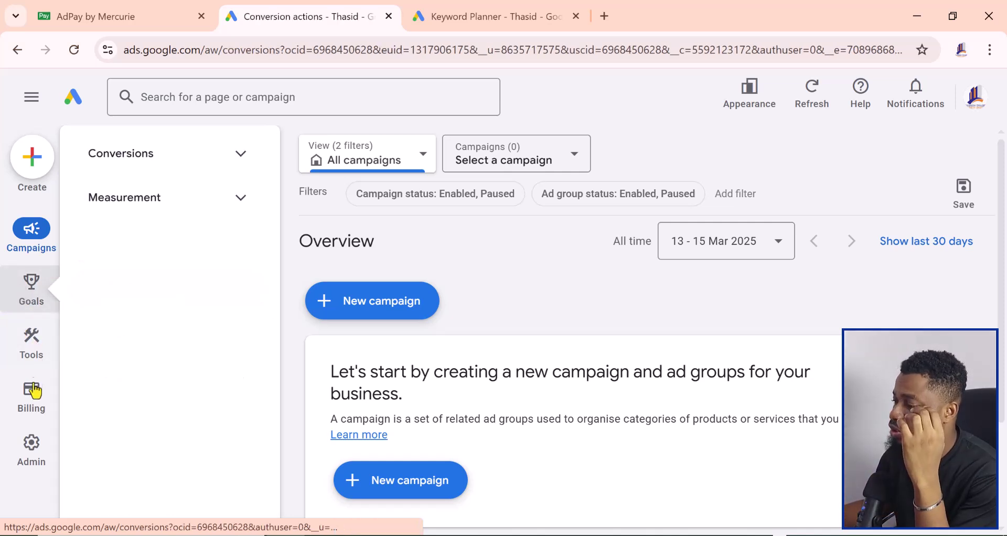
Open the billing summary to review the account budgets.
left_click(31, 409)
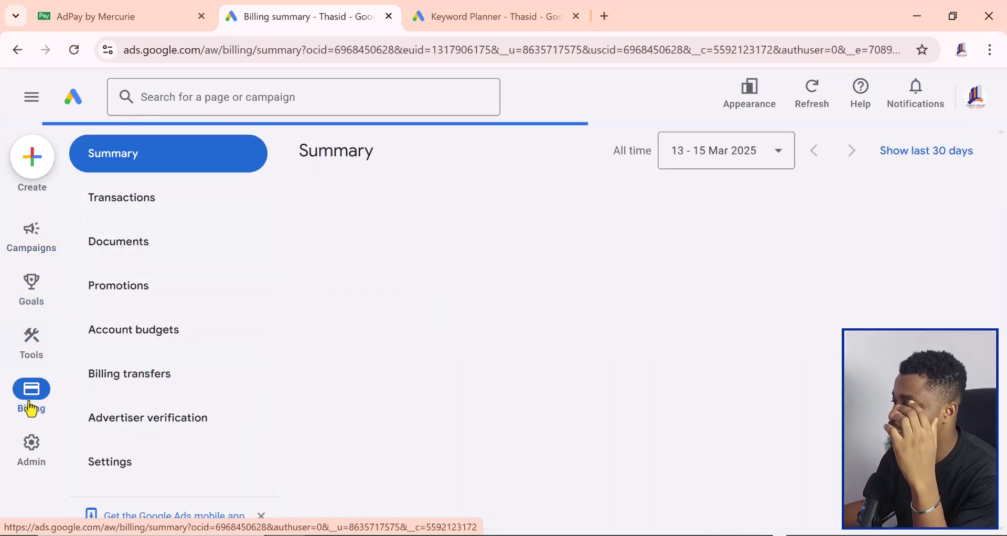
mouse_move(27, 451)
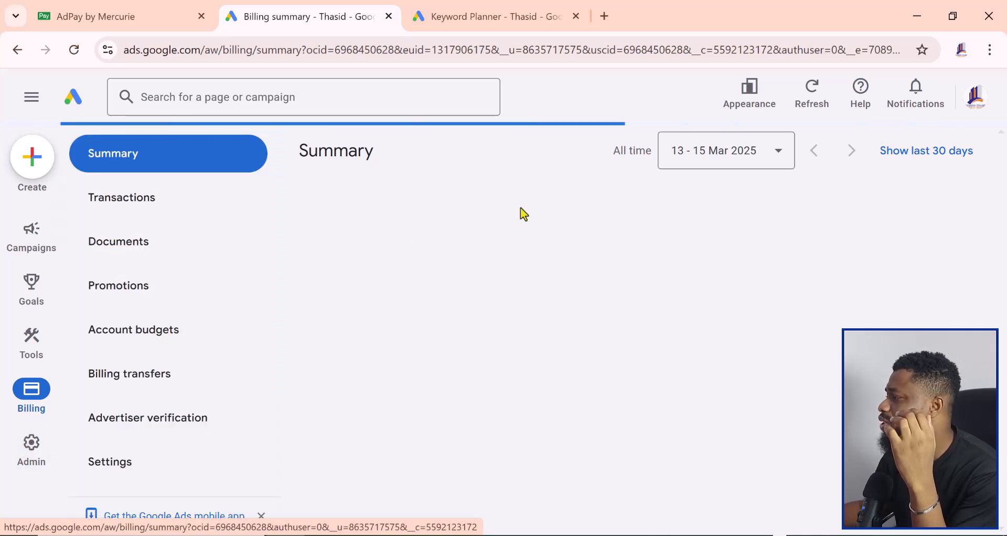
left_click(135, 194)
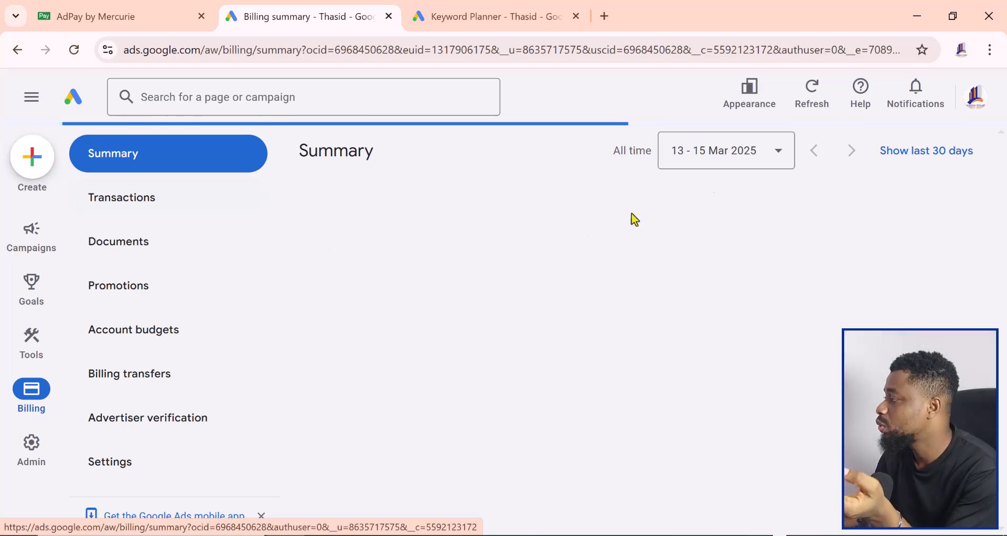
left_click(33, 98)
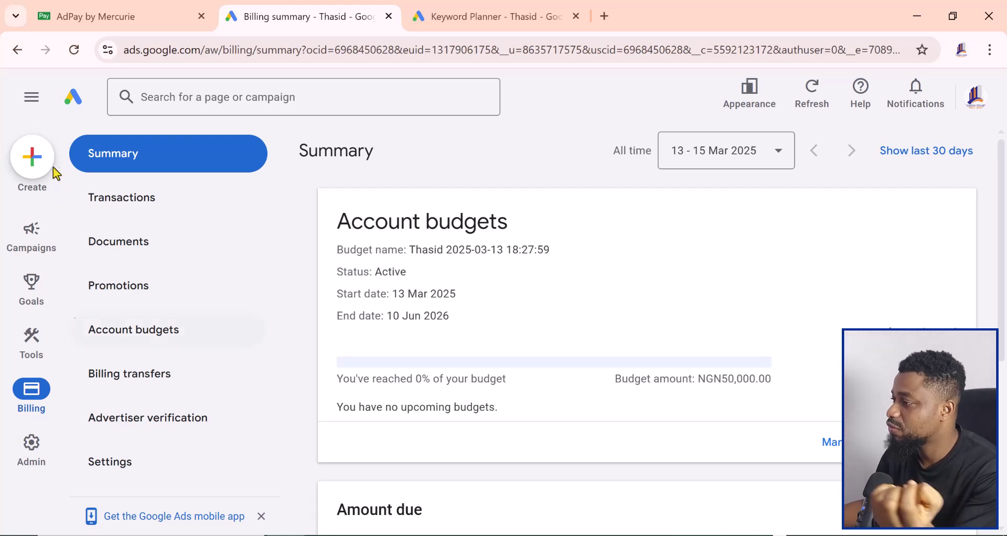
Start a new campaign and choose Website traffic as its objective.
left_click(32, 160)
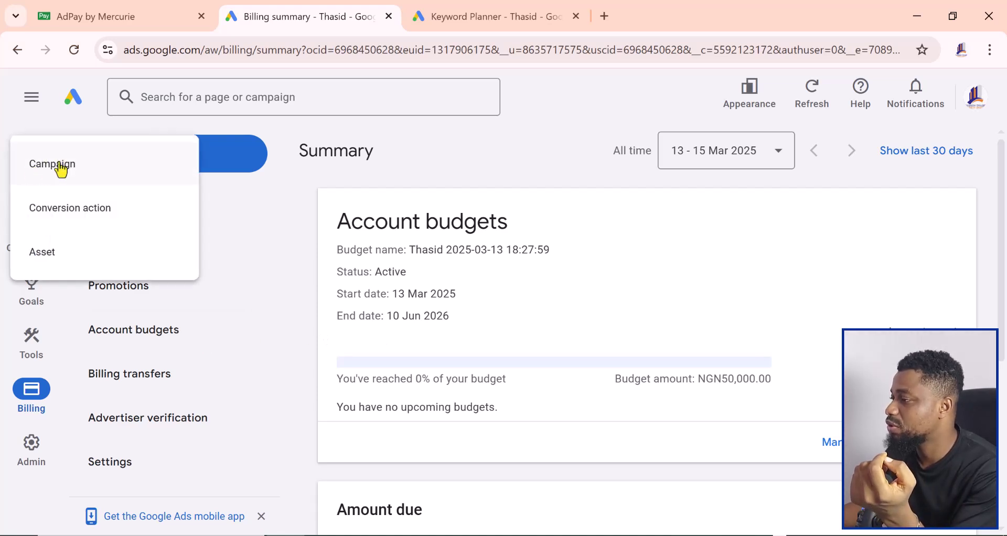
left_click(46, 167)
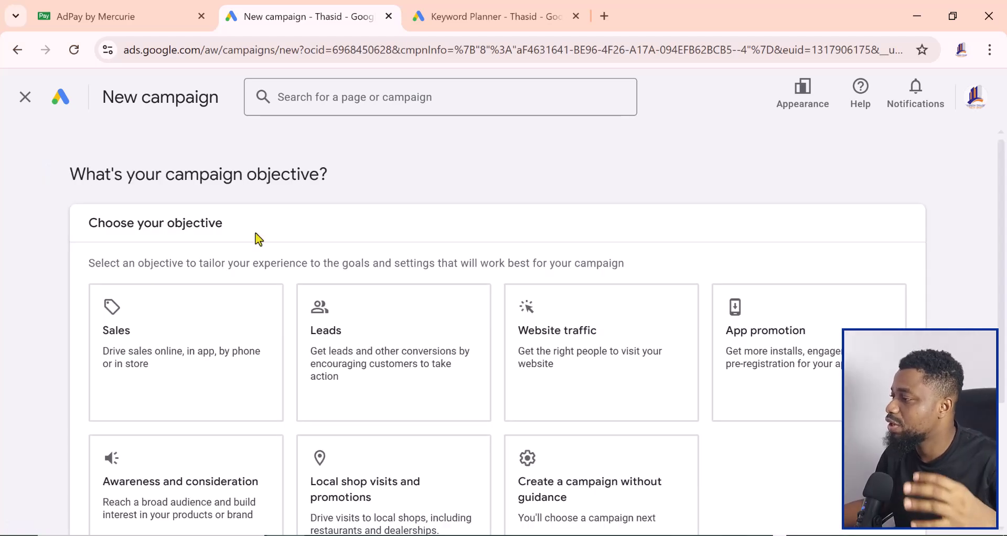
scroll(258, 238, "down", 2)
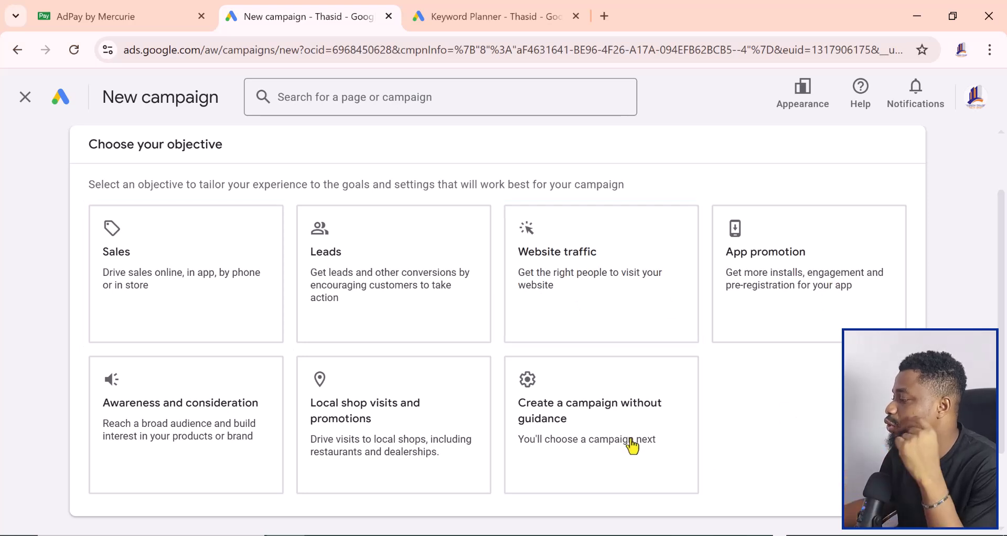
scroll(630, 430, "down", 2)
scroll(642, 422, "down", 1)
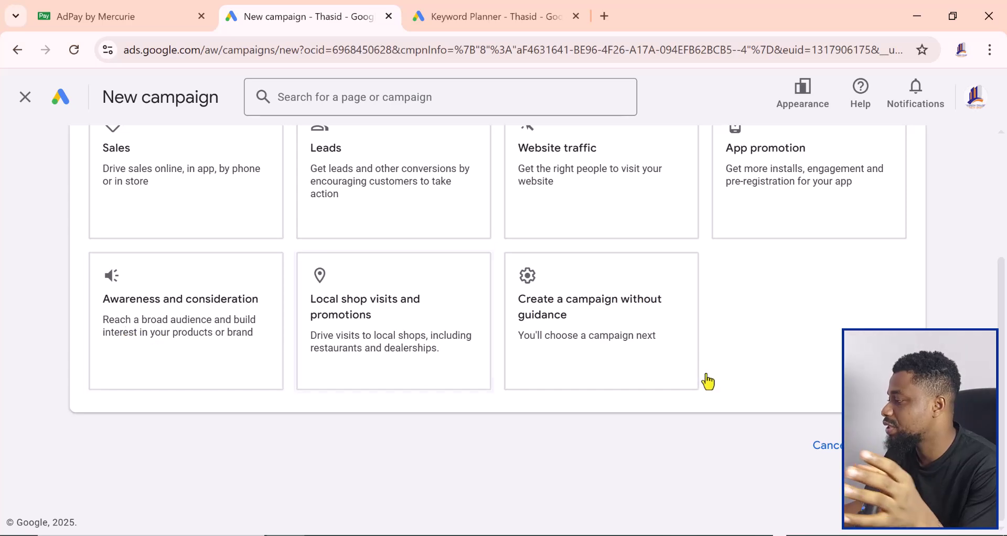
scroll(223, 348, "up", 2)
scroll(223, 349, "down", 2)
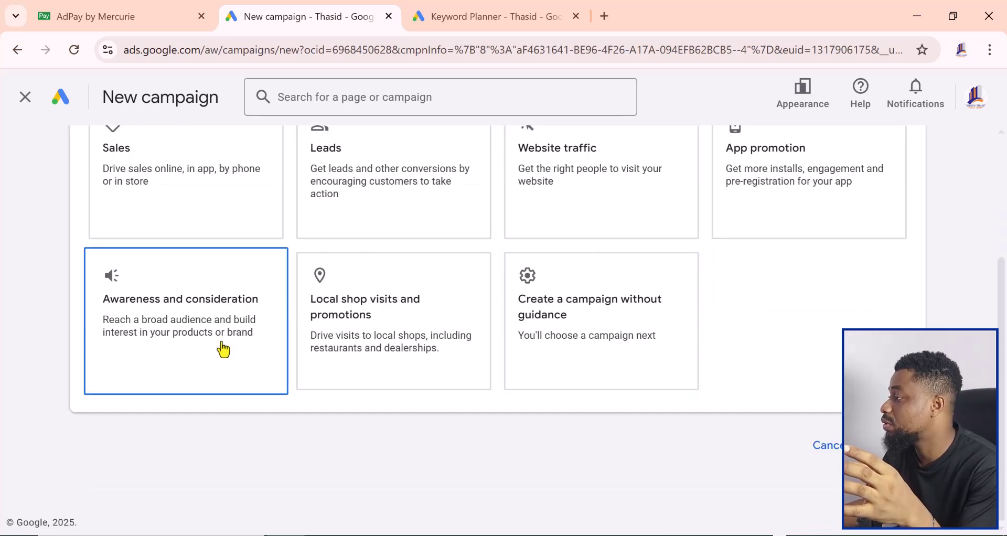
scroll(222, 347, "up", 2)
left_click(589, 296)
scroll(587, 292, "down", 2)
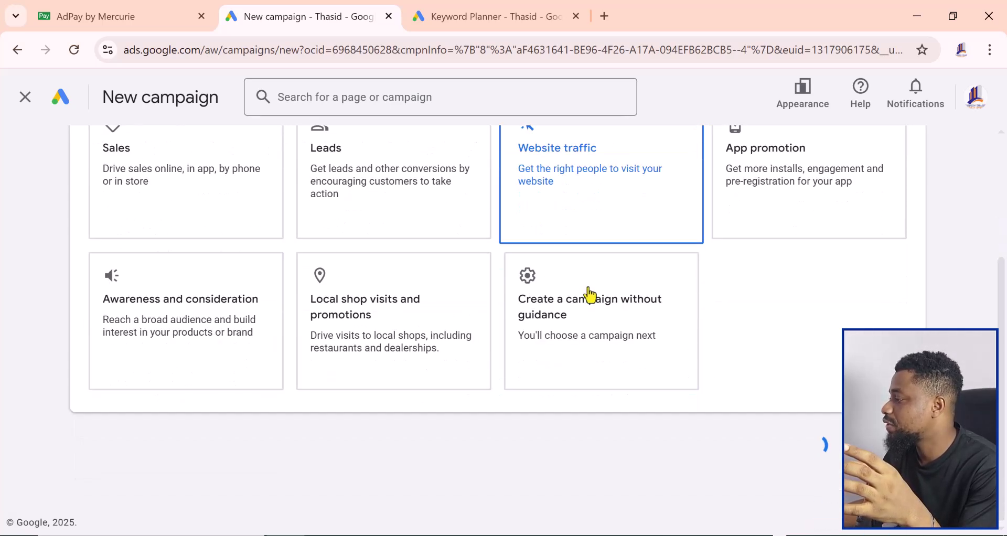
Look through the available campaign types and select Video.
scroll(629, 325, "down", 6)
scroll(294, 330, "up", 4)
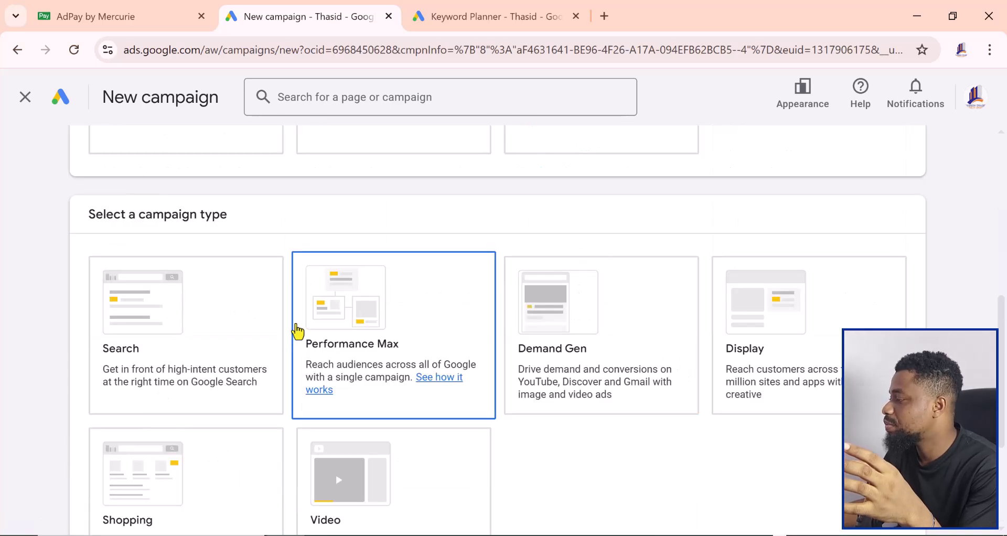
scroll(295, 329, "down", 2)
scroll(566, 361, "down", 4)
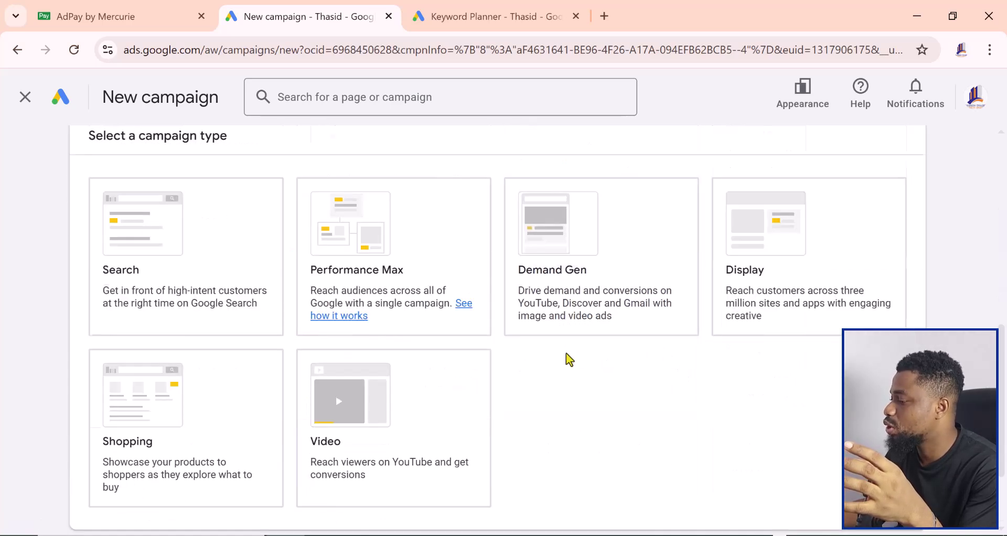
left_click(401, 349)
scroll(403, 351, "down", 1)
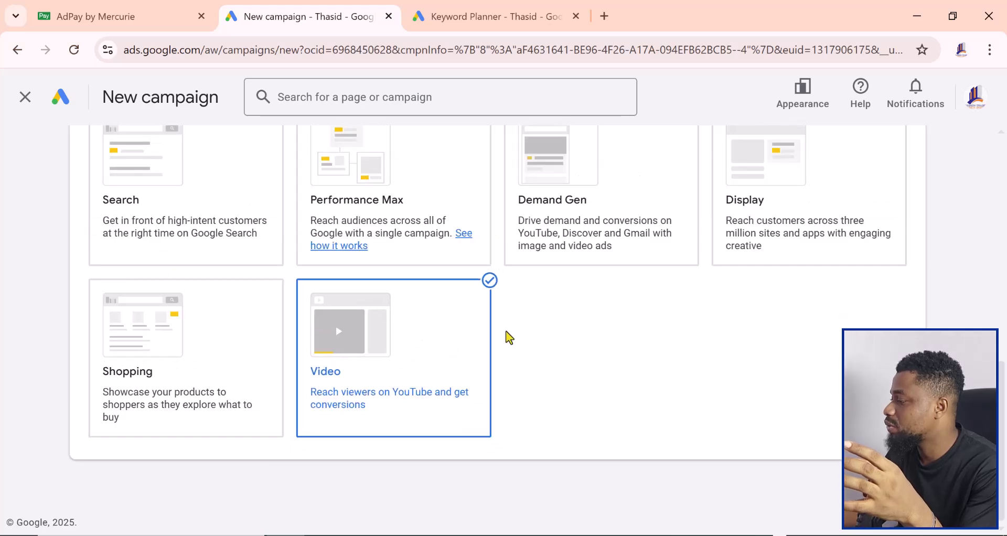
scroll(505, 337, "down", 3)
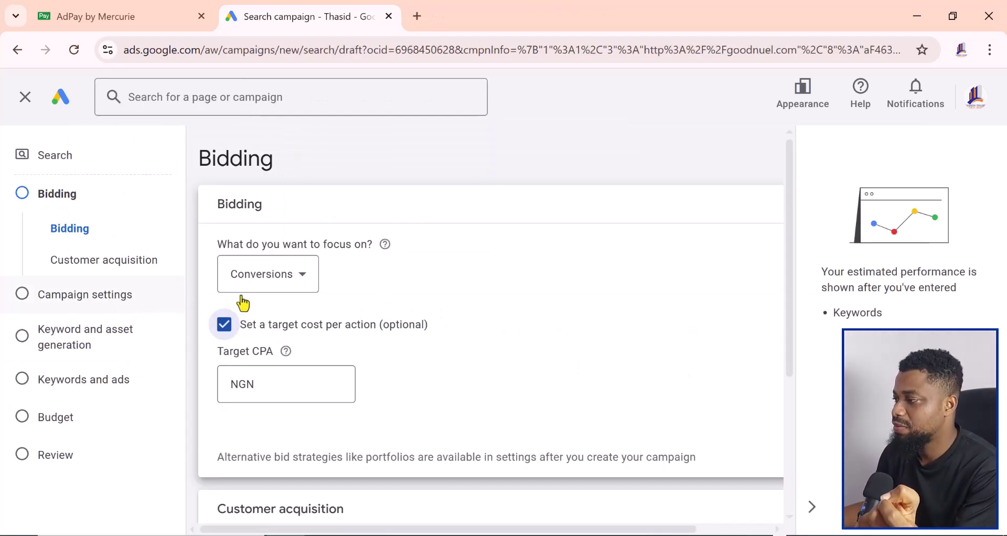
Set the target CPA in the campaign's bidding settings to NGN 60.
scroll(336, 341, "down", 3)
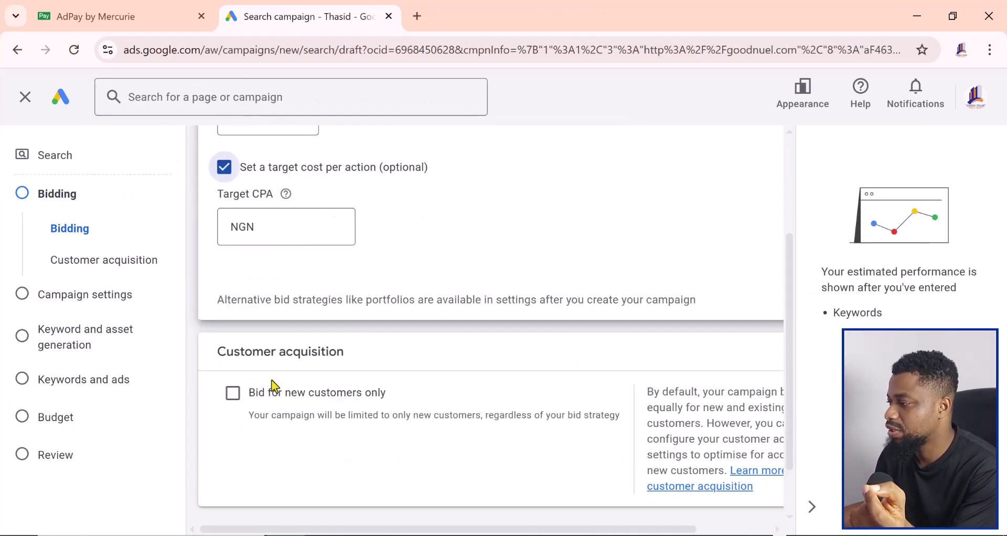
left_click(288, 228)
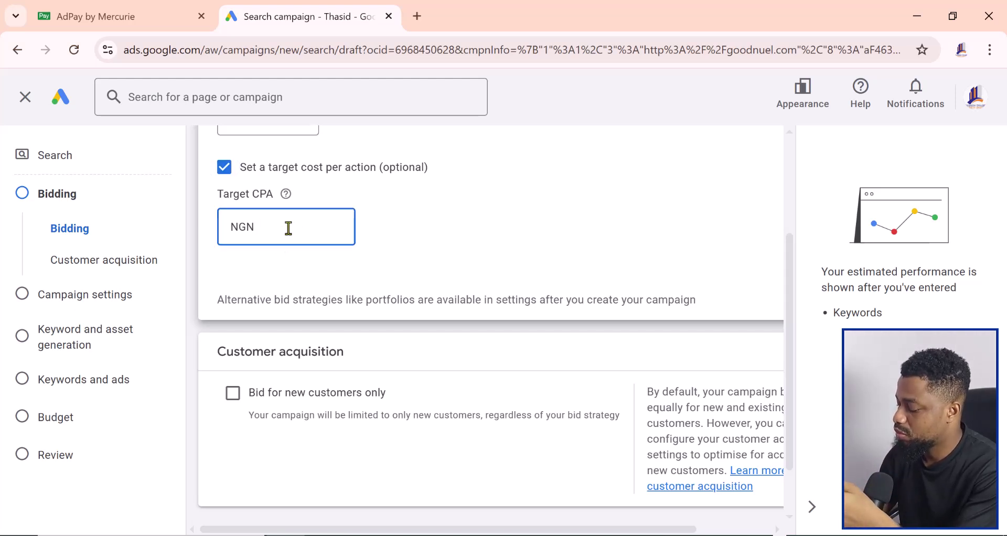
type("60")
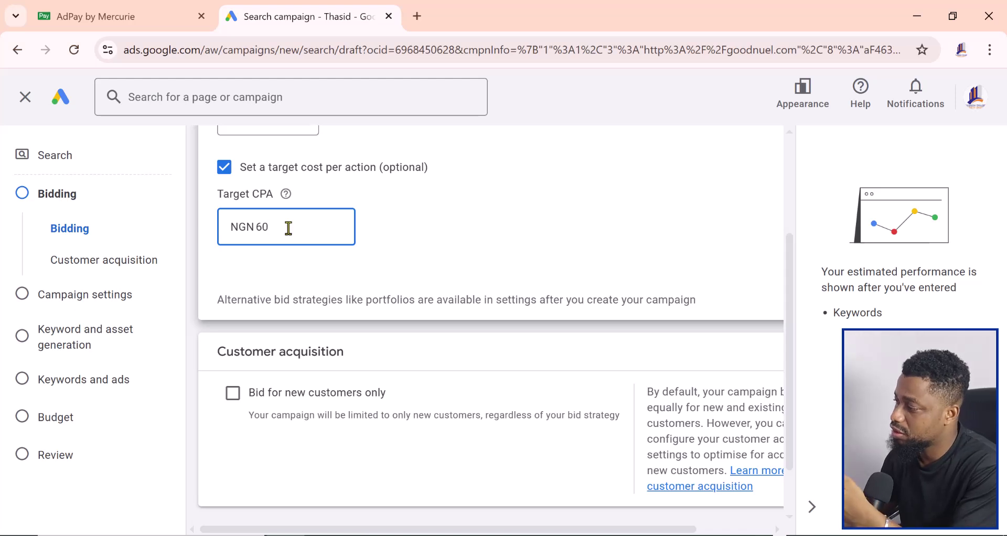